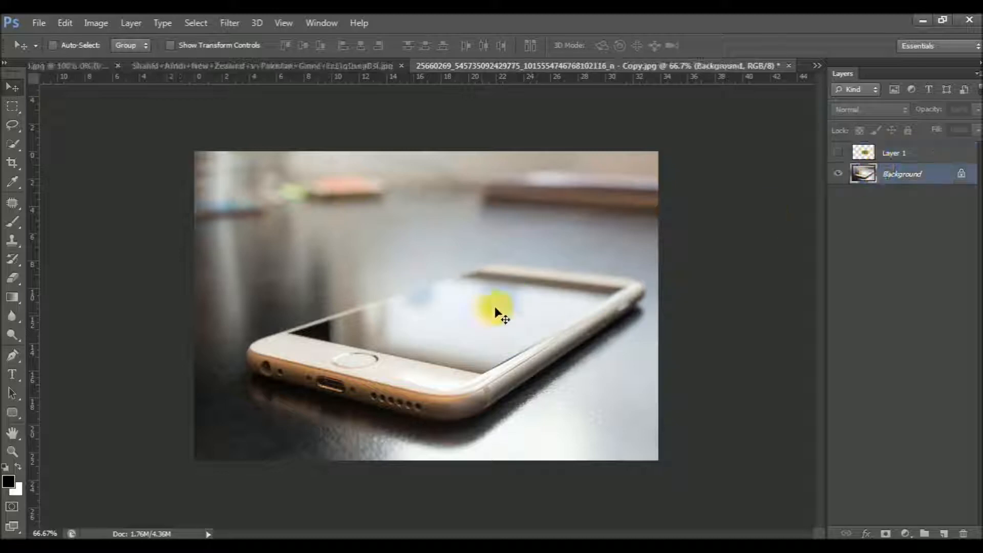
Step: Trace the four edges of the phone's screen with a closed Pen path on the Background layer
{"action": "key", "text": "p"}
{"action": "left_click", "coordinate": [14, 354]}
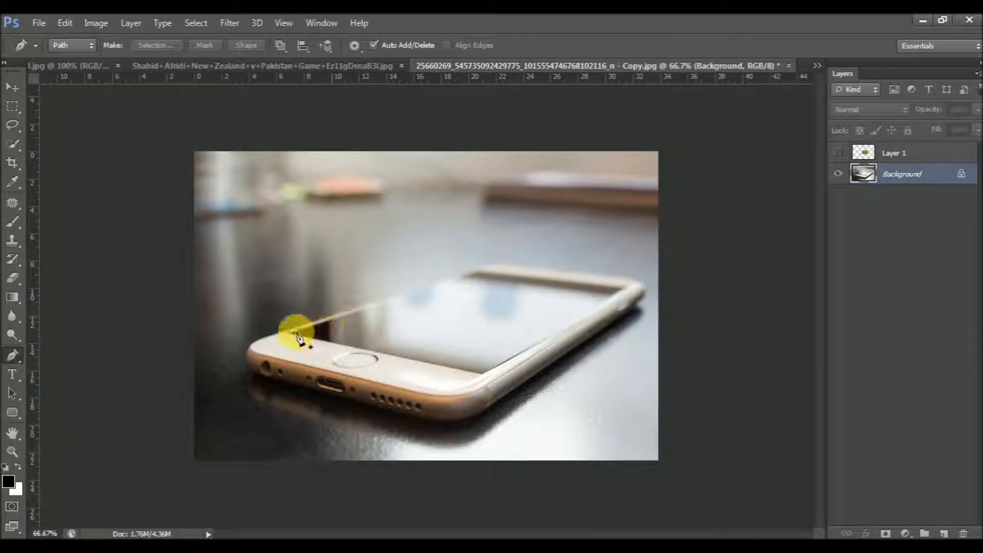
{"action": "left_click", "coordinate": [471, 278]}
{"action": "left_click", "coordinate": [481, 272]}
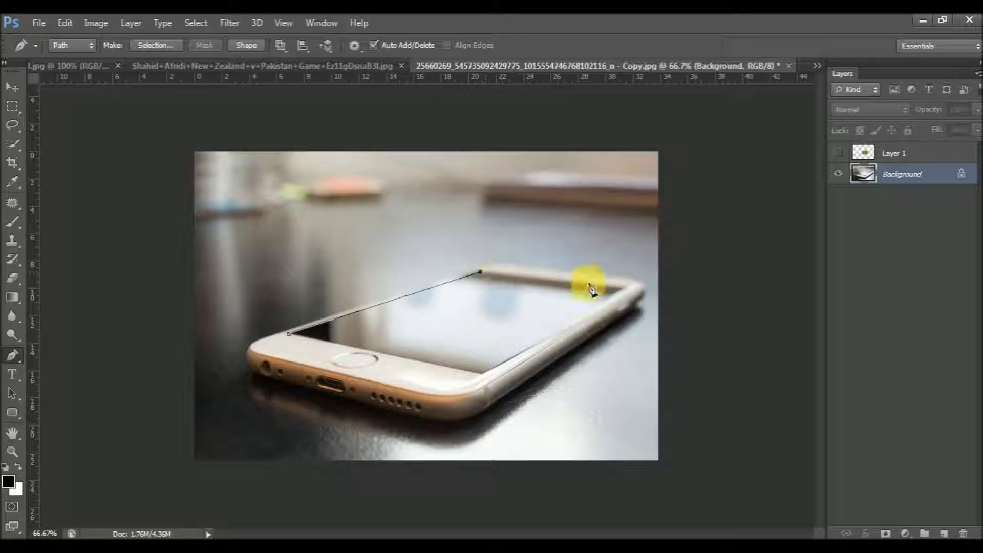
{"action": "left_click", "coordinate": [623, 288]}
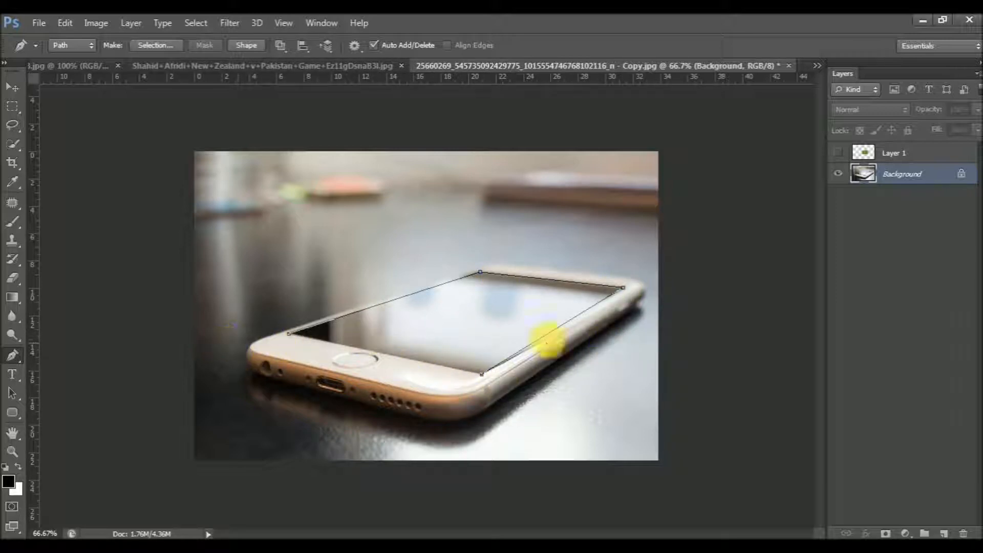
{"action": "left_click", "coordinate": [290, 335]}
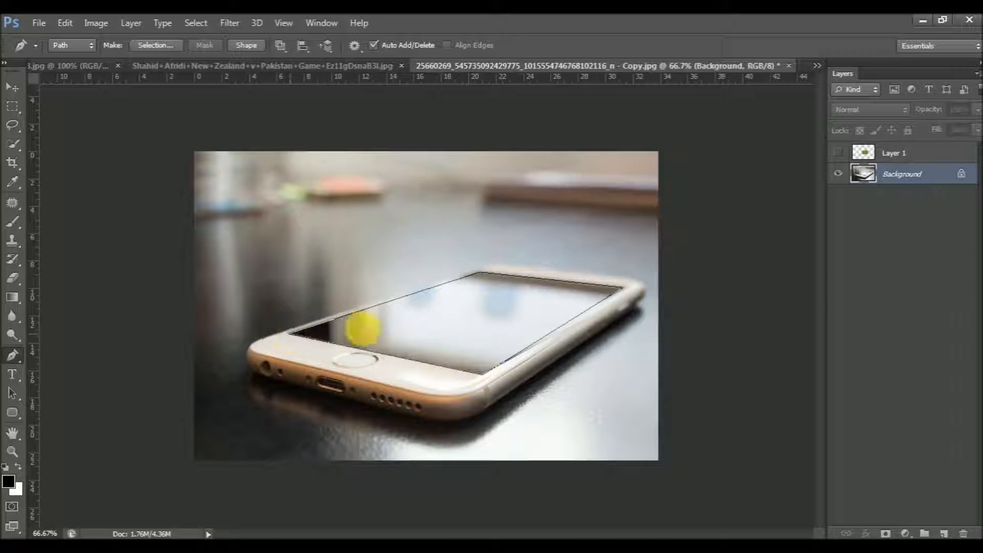
Step: Create a new layer, convert the screen path to a selection with 0 px feather, and fill it with black
{"action": "left_click", "coordinate": [945, 533]}
{"action": "right_click", "coordinate": [374, 313]}
{"action": "left_click", "coordinate": [430, 279]}
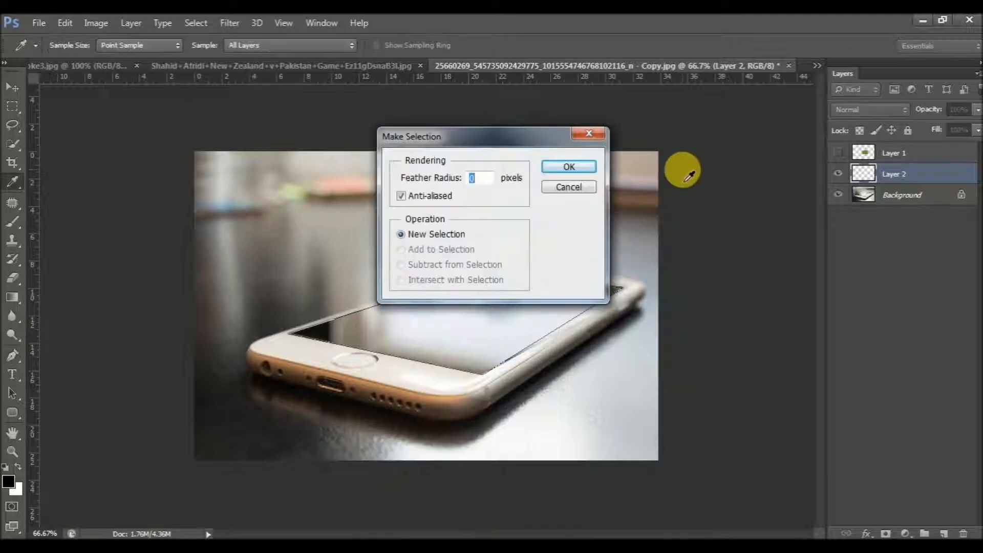
{"action": "key", "text": "Return"}
{"action": "key", "text": "alt+BackSpace"}
{"action": "key", "text": "ctrl+d"}
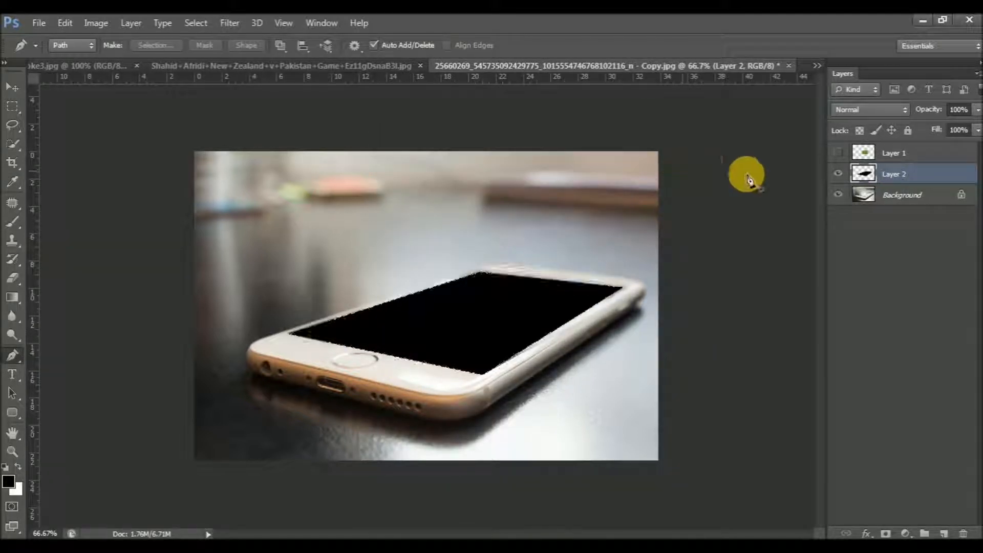
Step: Show the grass on Layer 1 and distort its corners to match the four corners of the phone's screen
{"action": "key", "text": "v"}
{"action": "left_click", "coordinate": [839, 153]}
{"action": "key", "text": "ctrl+t"}
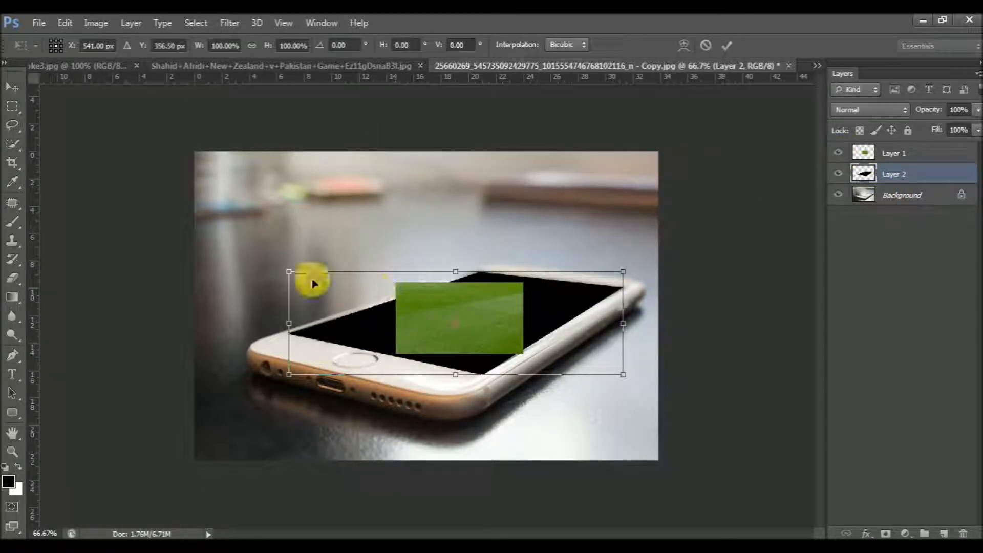
{"action": "key", "text": "Return"}
{"action": "left_click", "coordinate": [893, 152]}
{"action": "key", "text": "ctrl+t"}
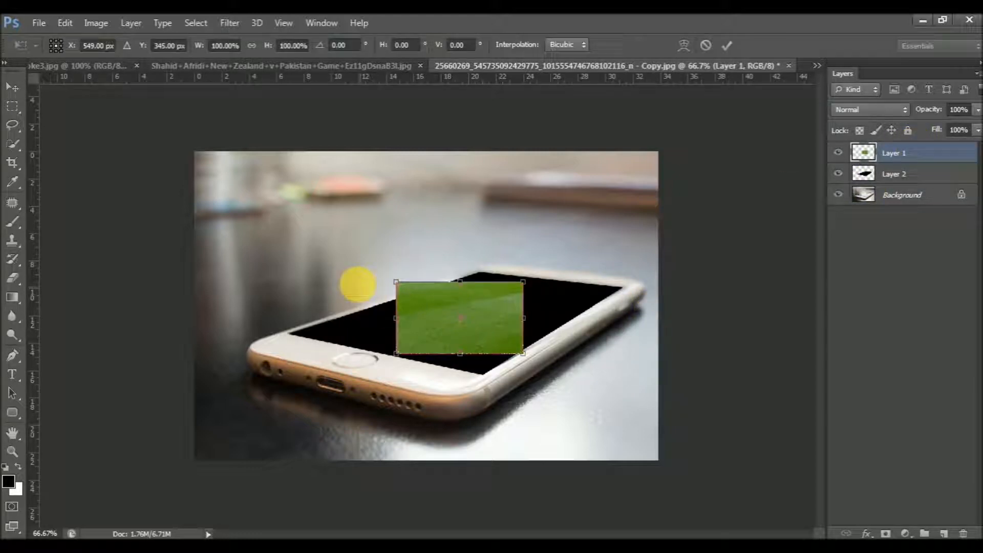
{"action": "left_click_drag", "start_coordinate": [410, 280], "coordinate": [622, 287]}
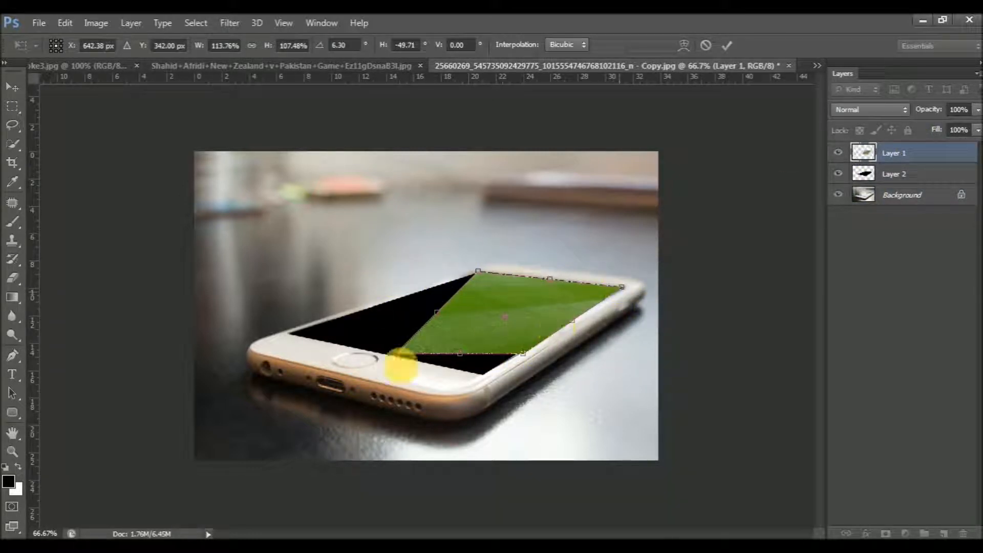
{"action": "left_click_drag", "start_coordinate": [398, 356], "coordinate": [296, 337]}
{"action": "left_click_drag", "start_coordinate": [522, 353], "coordinate": [485, 378]}
{"action": "key", "text": "Return"}
Step: Refine the grass layer's fit by slightly distorting its lower-right corner towards the screen edge
{"action": "key", "text": "ctrl+t"}
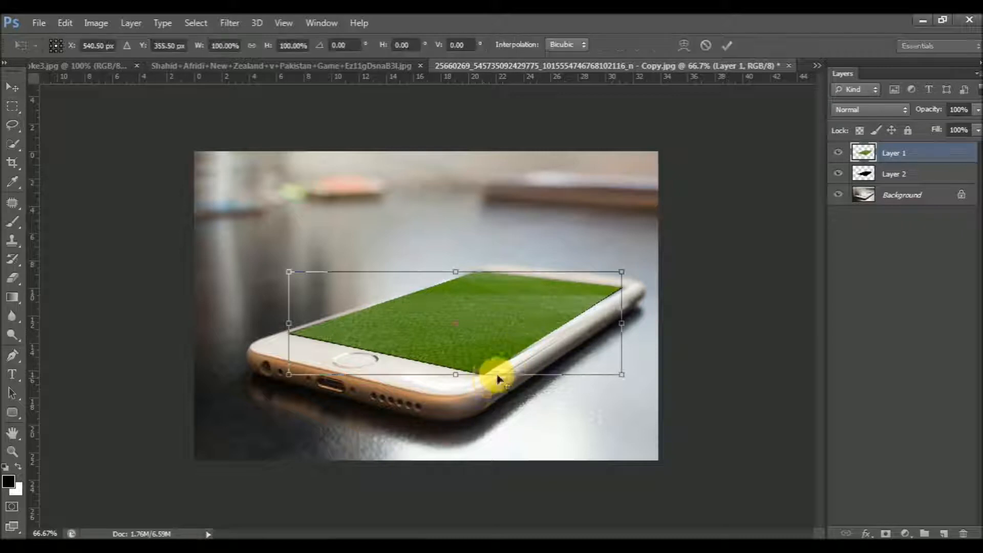
{"action": "key", "text": "Return"}
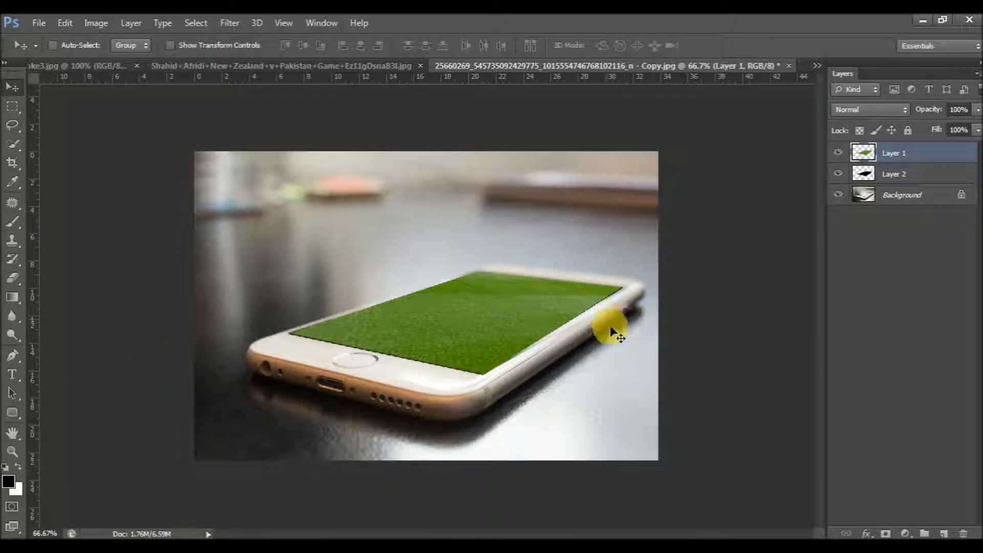
{"action": "key", "text": "ctrl+t"}
{"action": "left_click_drag", "start_coordinate": [621, 374], "coordinate": [620, 378]}
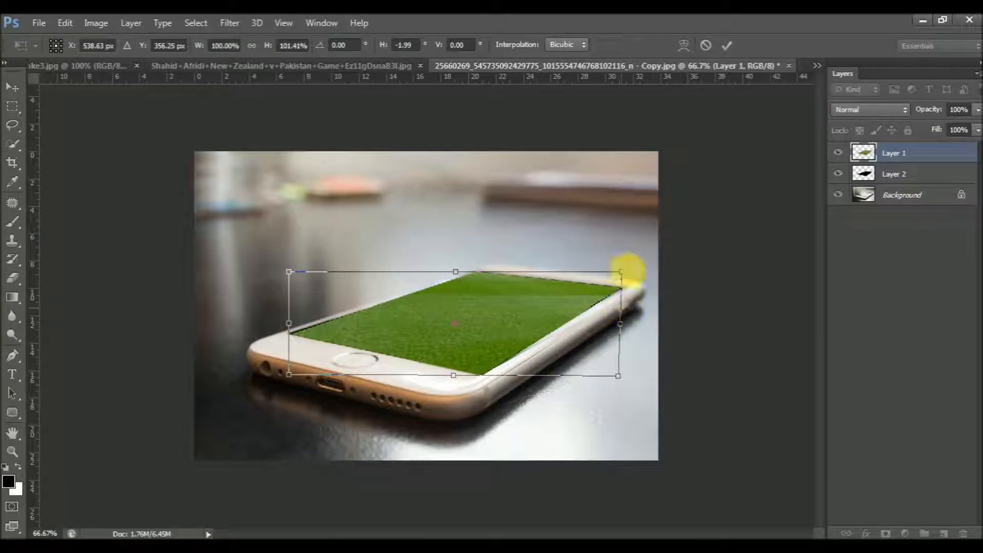
{"action": "key", "text": "Return"}
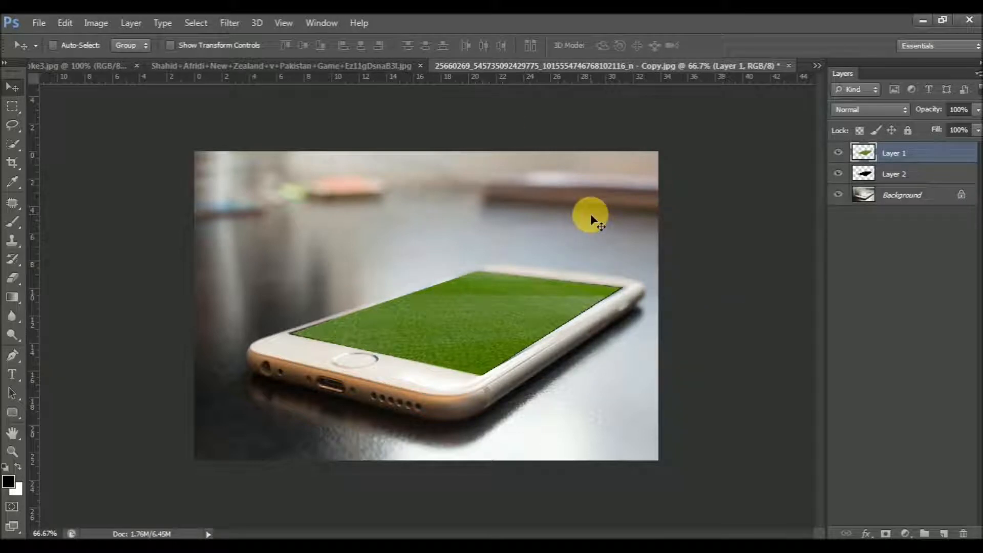
Step: Cut the whole cricketer picture from its own document and paste it as a new layer in the phone document
{"action": "left_click", "coordinate": [346, 66]}
{"action": "key", "text": "z"}
{"action": "key", "text": "ctrl+a"}
{"action": "key", "text": "ctrl+x"}
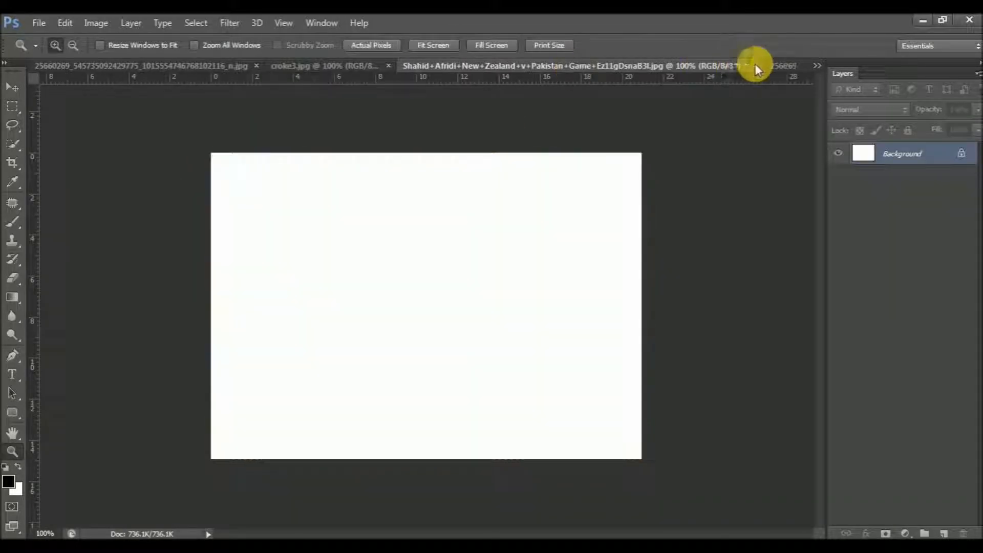
{"action": "left_click", "coordinate": [767, 66]}
{"action": "key", "text": "ctrl+v"}
{"action": "key", "text": "v"}
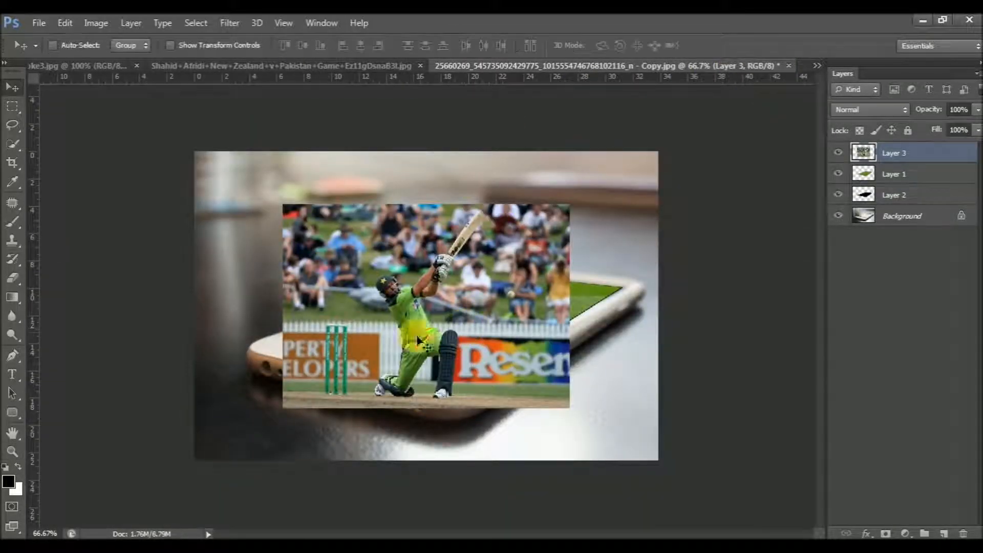
Step: Move the cricketer picture up and to the right so the batsman stands over the phone's grass screen
{"action": "left_click_drag", "start_coordinate": [435, 329], "coordinate": [475, 277]}
{"action": "key", "text": "ctrl+t"}
{"action": "mouse_move", "coordinate": [358, 321]}
{"action": "left_mouse_down"}
{"action": "mouse_move", "coordinate": [343, 325]}
{"action": "mouse_move", "coordinate": [363, 306]}
{"action": "left_mouse_up"}
{"action": "key", "text": "Return"}
{"action": "key", "text": "Up"}
{"action": "key", "text": "Up"}
{"action": "key", "text": "Up"}
{"action": "key", "text": "Up"}
{"action": "key", "text": "Up"}
{"action": "key", "text": "Up"}
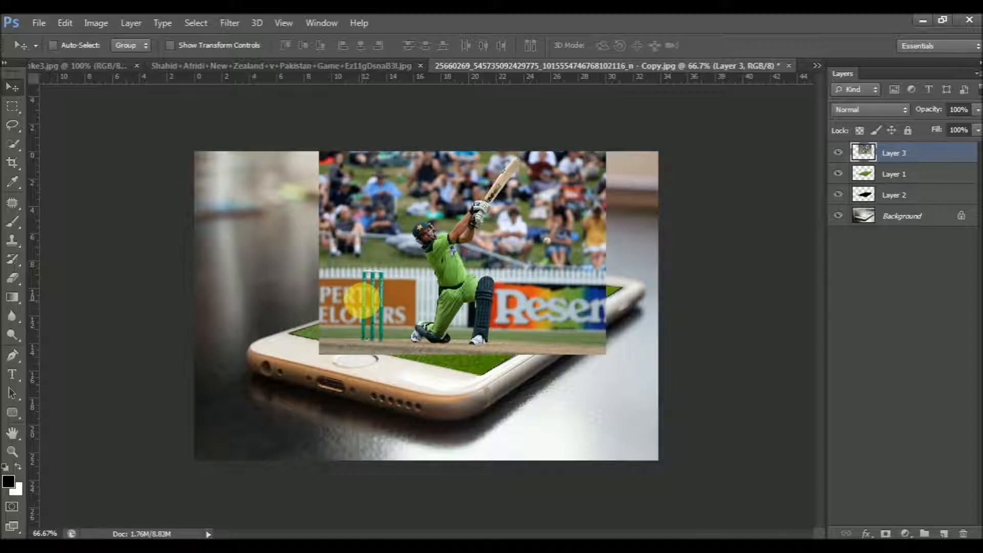
Step: Shift the cricketer picture left to line up with the screen's left corner and scale it down slightly
{"action": "left_click_drag", "start_coordinate": [399, 313], "coordinate": [368, 313]}
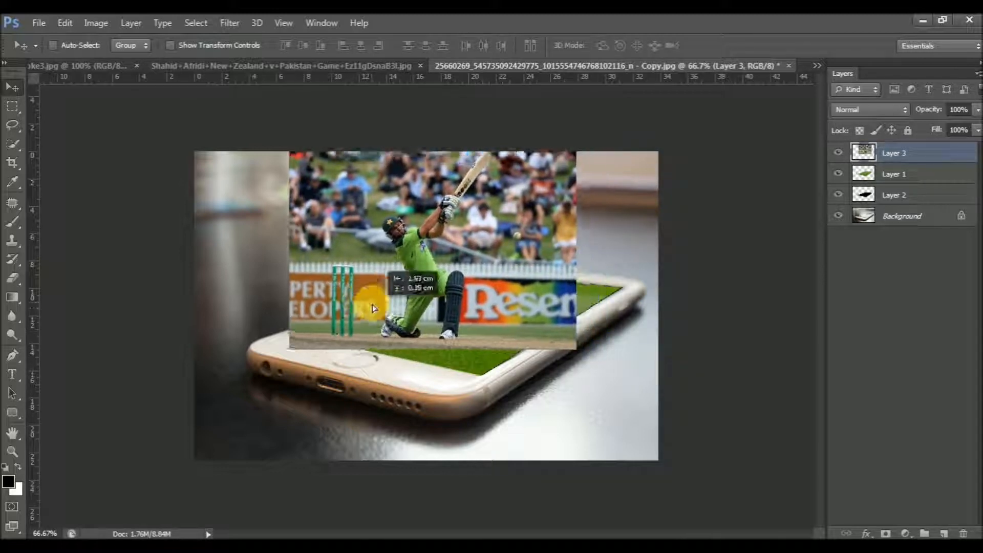
{"action": "key", "text": "ctrl+t"}
{"action": "left_click_drag", "start_coordinate": [576, 145], "coordinate": [569, 148]}
{"action": "key", "text": "Return"}
Step: Lower the cricketer layer's opacity to 35% so the phone beneath can guide the cutout
{"action": "key", "text": "z"}
{"action": "left_click_drag", "start_coordinate": [244, 281], "coordinate": [561, 462]}
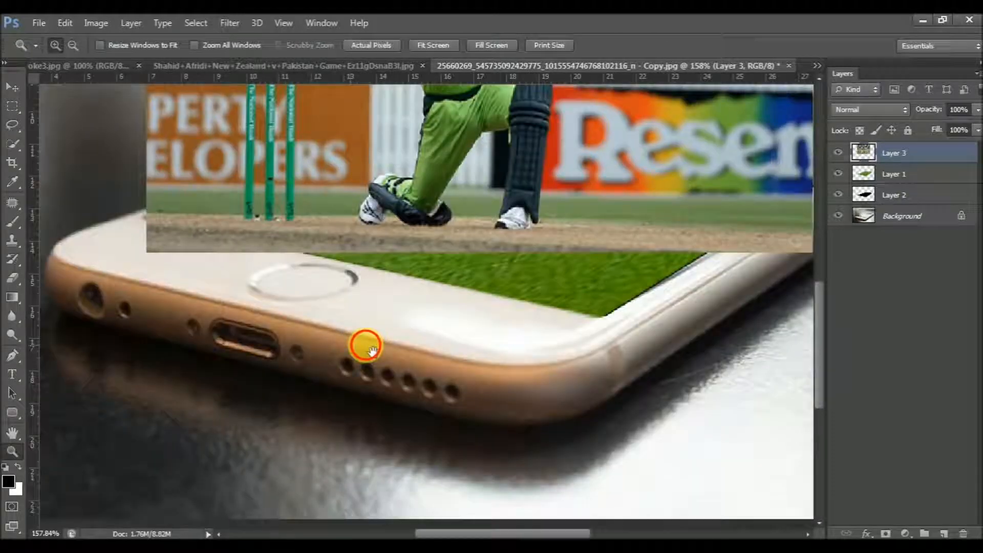
{"action": "left_click_drag", "start_coordinate": [369, 347], "coordinate": [447, 427]}
{"action": "left_click_drag", "start_coordinate": [403, 381], "coordinate": [421, 402]}
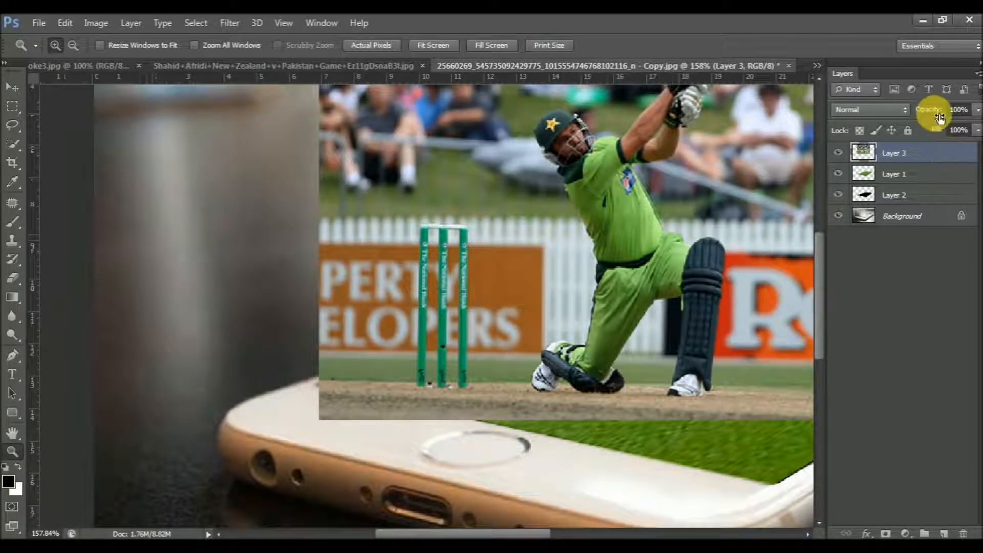
{"action": "left_click_drag", "start_coordinate": [934, 112], "coordinate": [889, 109]}
Step: Trace a Pen path from the screen's left corner along its edge, around the stumps and up the batsman's back to the helmet
{"action": "key", "text": "p"}
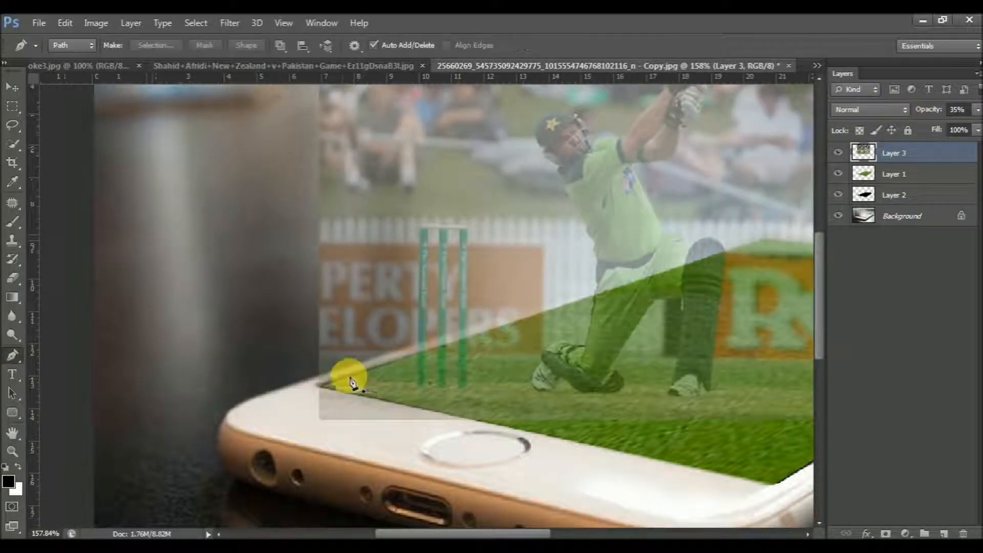
{"action": "left_click", "coordinate": [316, 386]}
{"action": "left_click", "coordinate": [416, 355]}
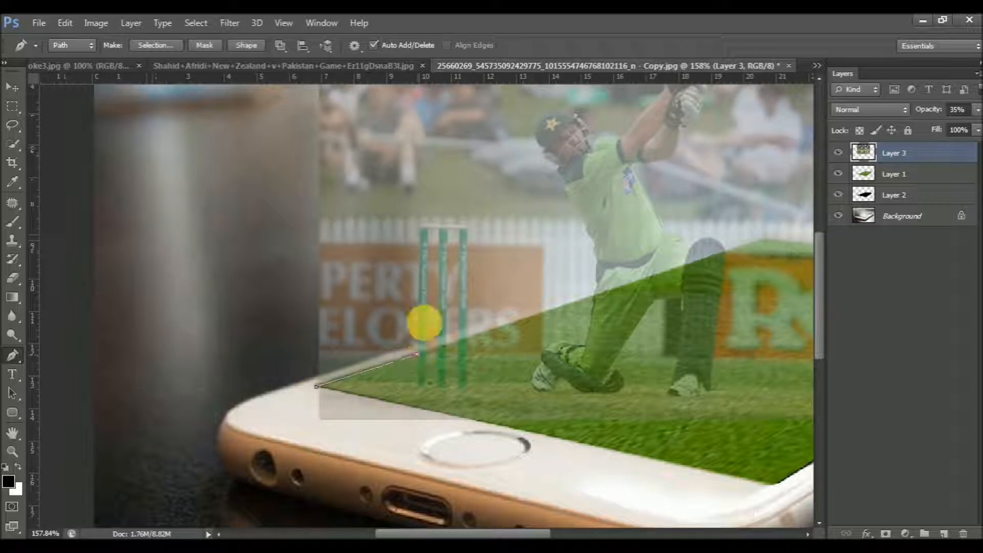
{"action": "left_click", "coordinate": [420, 228]}
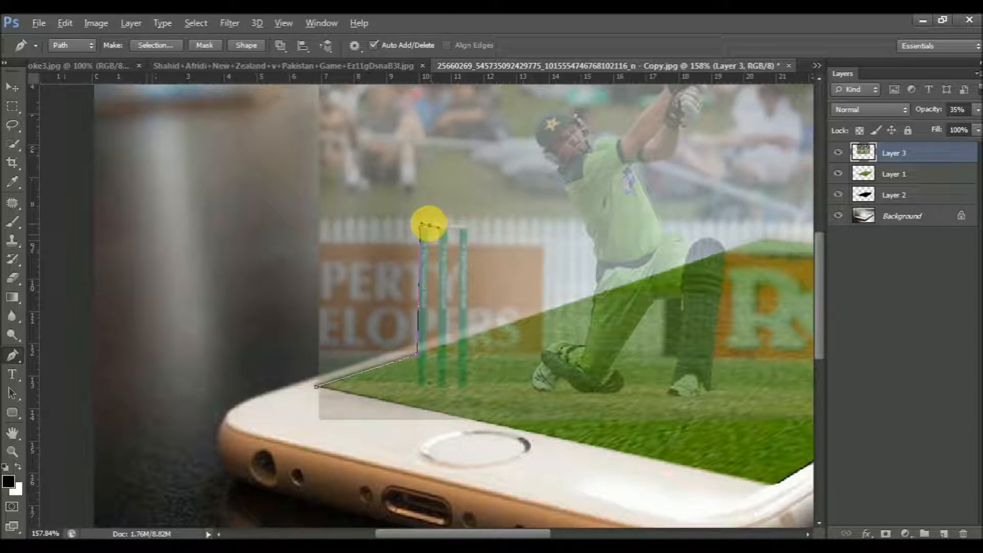
{"action": "left_click", "coordinate": [429, 225]}
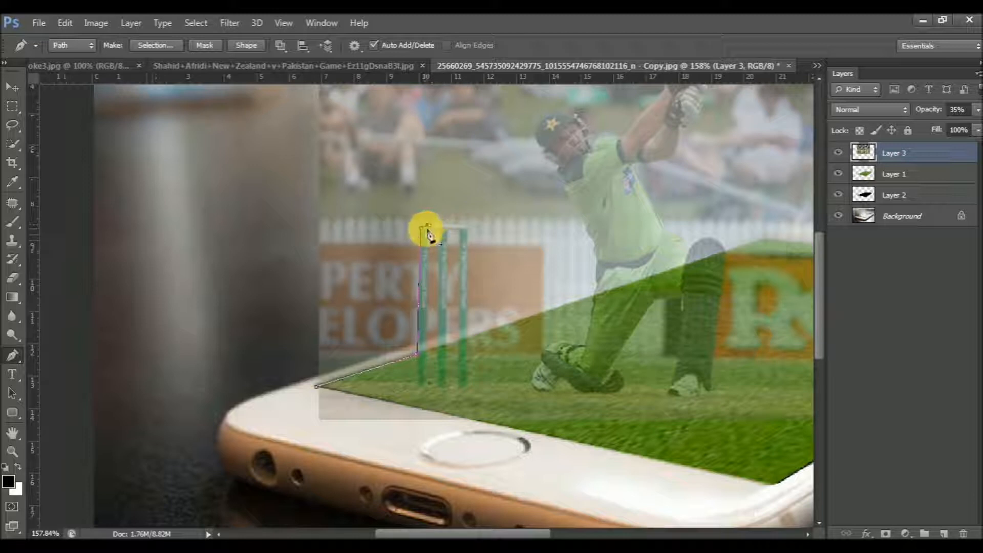
{"action": "left_click", "coordinate": [467, 225]}
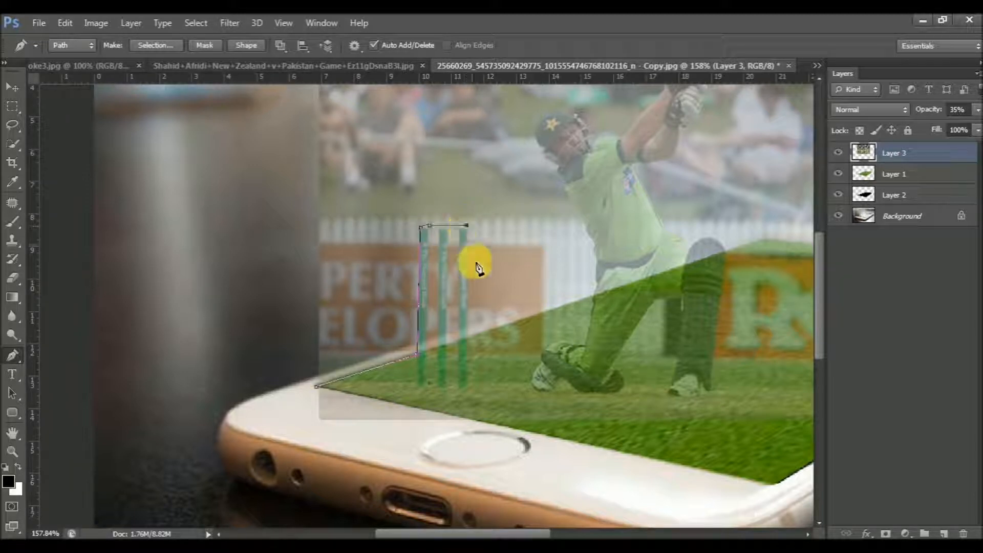
{"action": "left_click", "coordinate": [467, 326]}
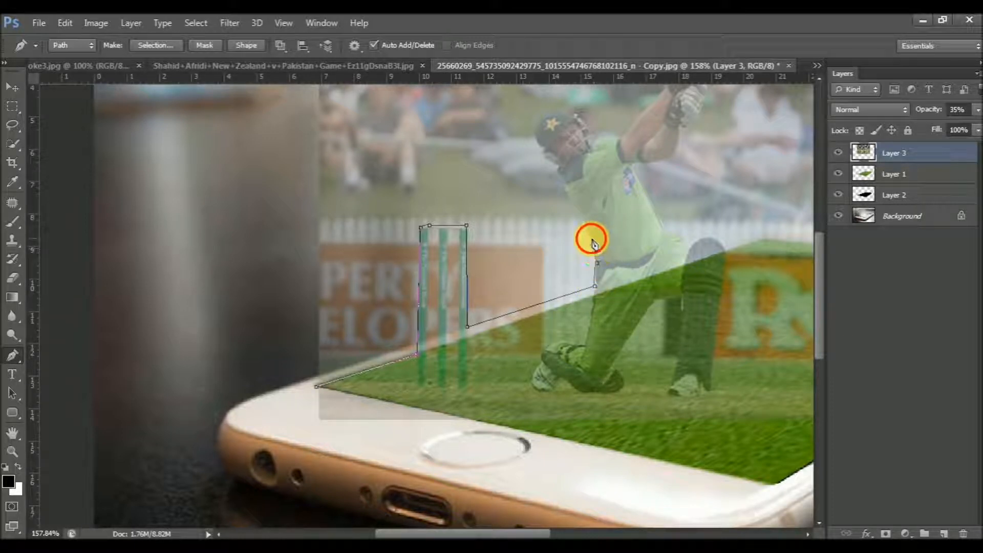
{"action": "left_click", "coordinate": [577, 213]}
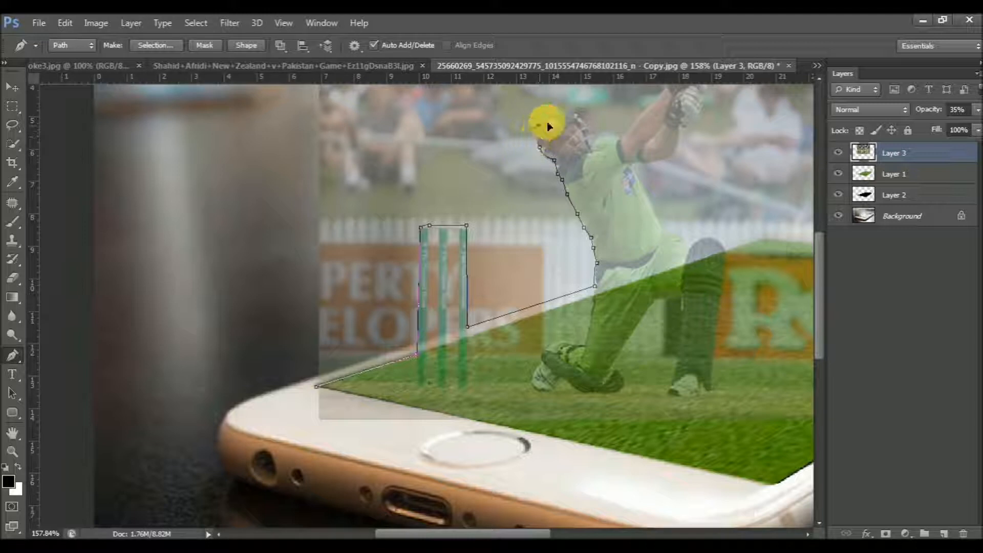
{"action": "left_click_drag", "start_coordinate": [538, 124], "coordinate": [608, 135]}
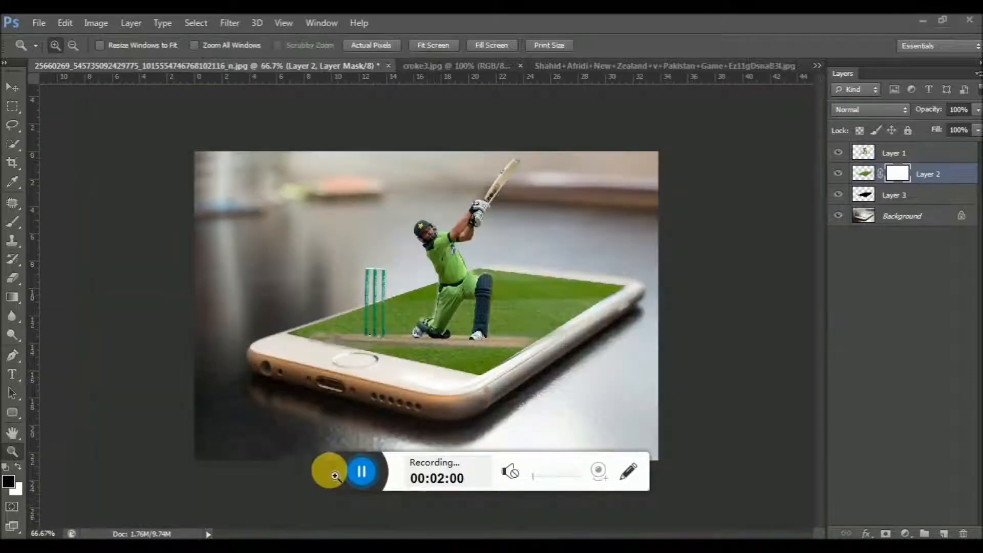
Step: Open Notepad and enter a short note
{"action": "key", "text": "super"}
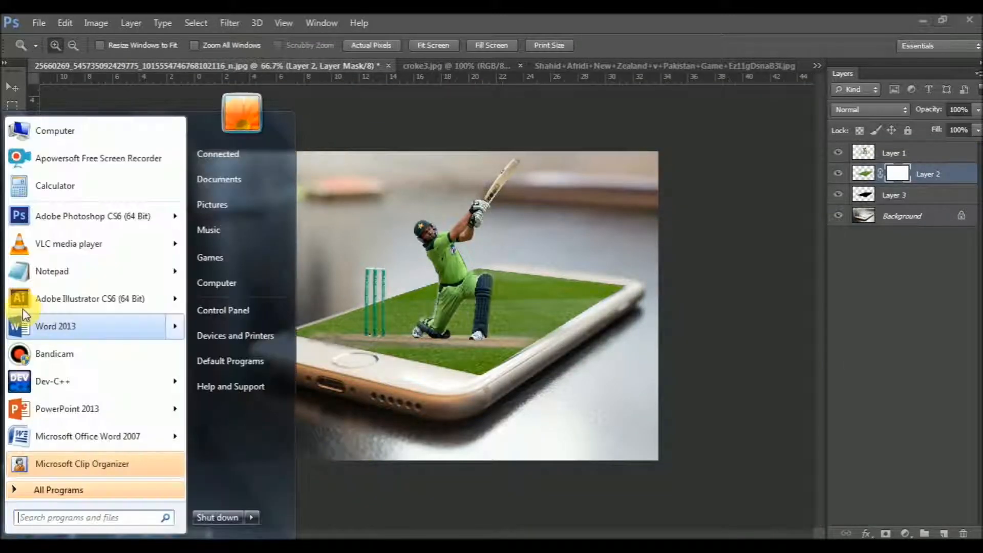
{"action": "left_click", "coordinate": [51, 271]}
{"action": "type", "text": "a"}
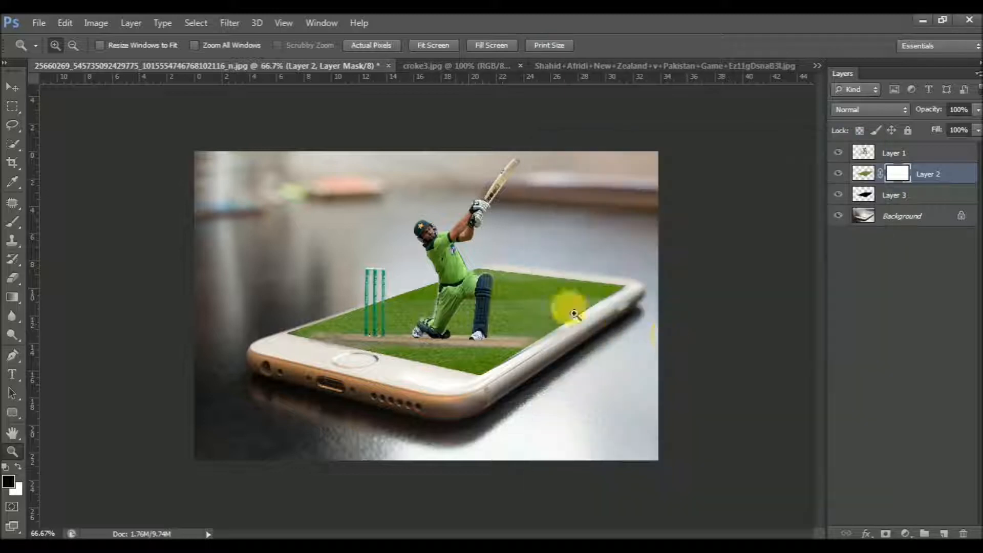
Step: Apply the existing layer mask to the grass on Layer 2 and add a fresh white layer mask to it
{"action": "left_click_drag", "start_coordinate": [248, 155], "coordinate": [512, 465]}
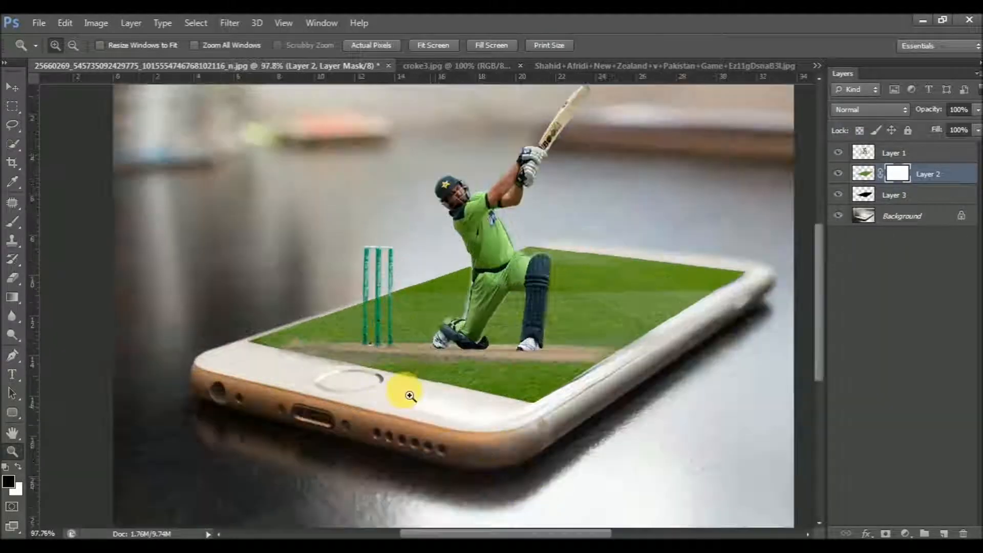
{"action": "key", "text": "v"}
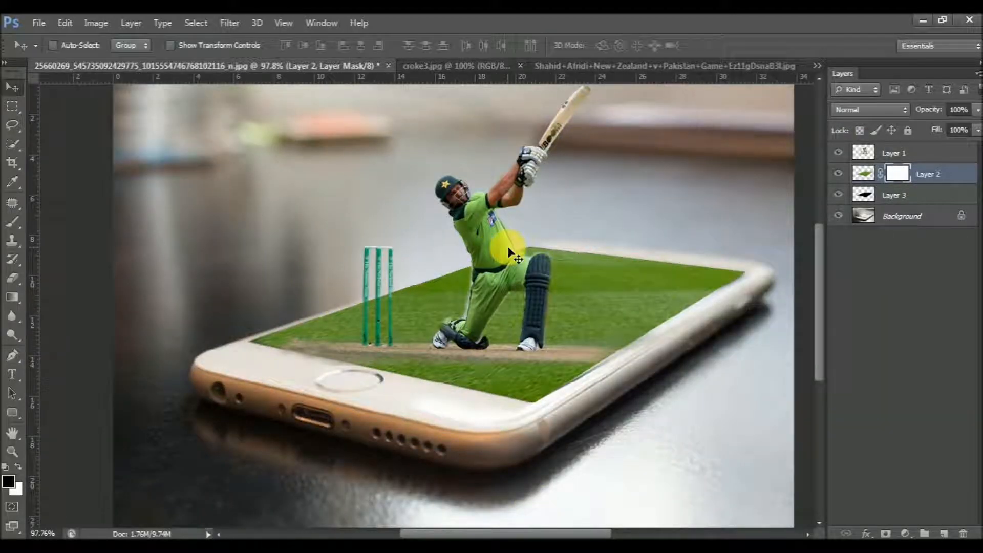
{"action": "left_click_drag", "start_coordinate": [508, 247], "coordinate": [457, 292]}
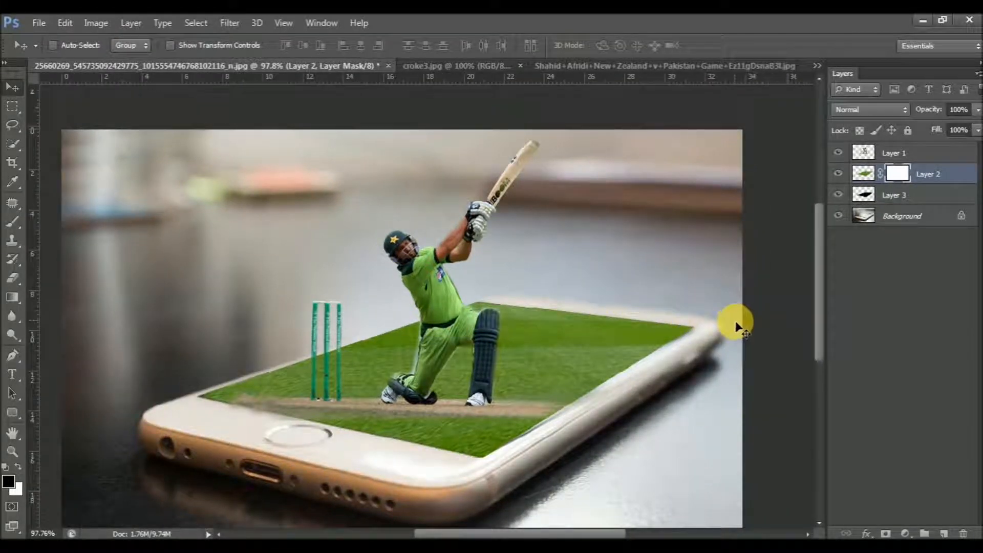
{"action": "left_click", "coordinate": [886, 187], "text": "alt"}
{"action": "left_click", "coordinate": [867, 175]}
{"action": "left_click", "coordinate": [896, 175]}
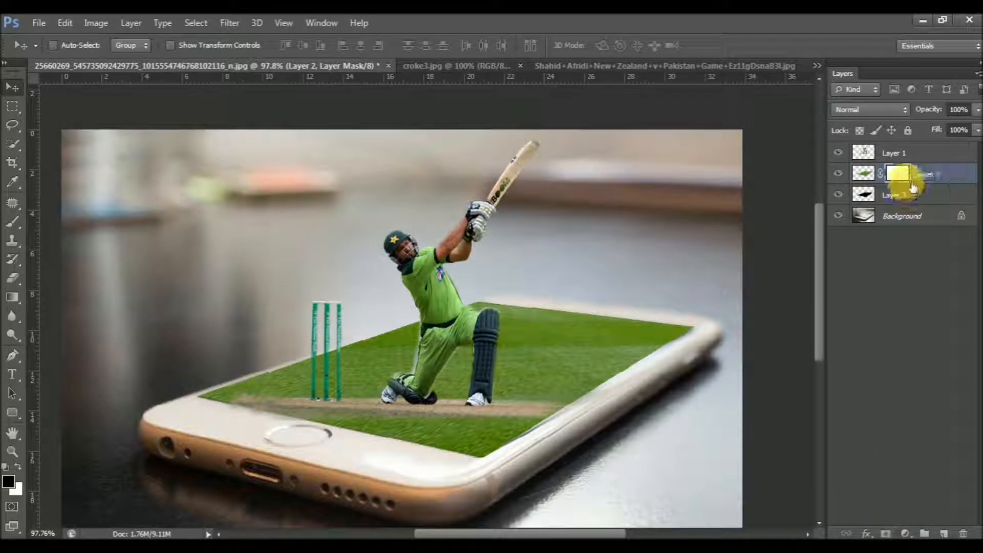
{"action": "right_click", "coordinate": [891, 173]}
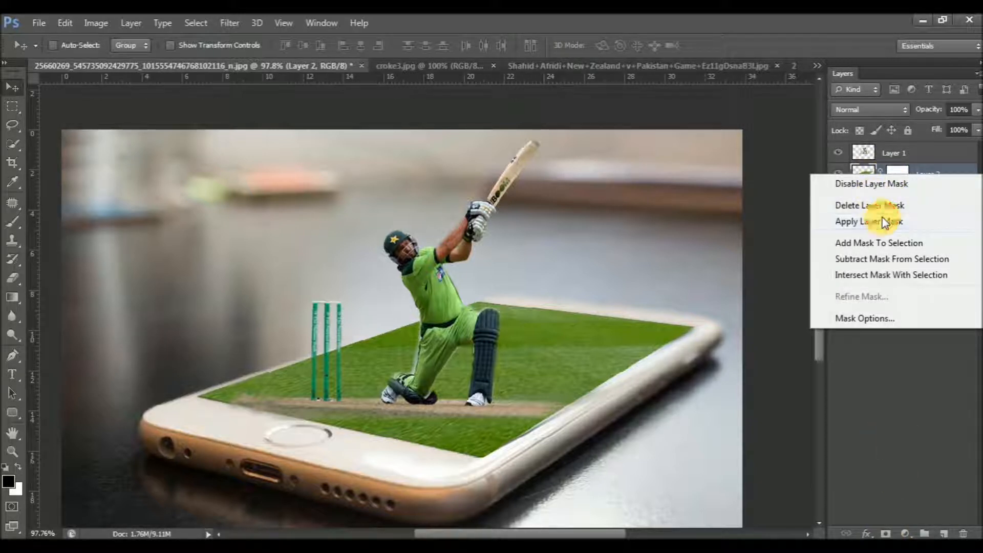
{"action": "left_click", "coordinate": [883, 217]}
{"action": "left_click", "coordinate": [884, 533]}
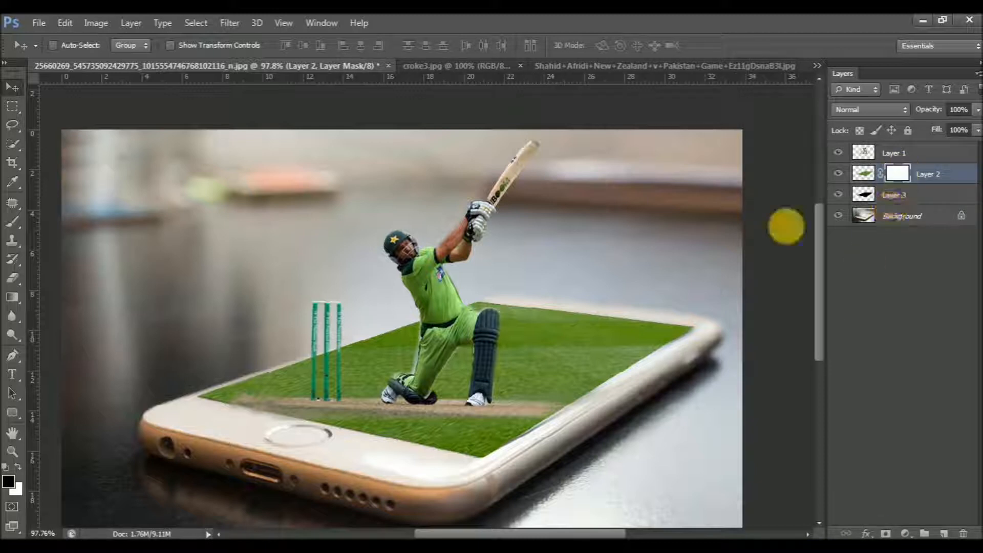
Step: Try to clean up the grass's far edge by painting on Layer 2's mask with a size 30 black brush
{"action": "key", "text": "b"}
{"action": "key", "text": "bracketleft"}
{"action": "key", "text": "bracketleft"}
{"action": "key", "text": "bracketleft"}
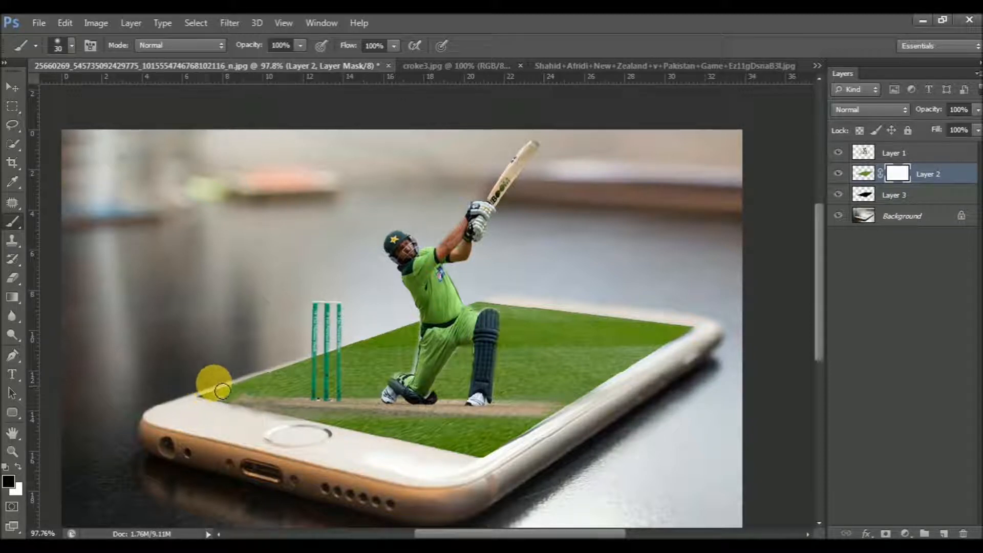
{"action": "mouse_move", "coordinate": [260, 377]}
{"action": "left_mouse_down"}
{"action": "mouse_move", "coordinate": [225, 379]}
{"action": "mouse_move", "coordinate": [193, 399]}
{"action": "mouse_move", "coordinate": [261, 375]}
{"action": "left_mouse_up"}
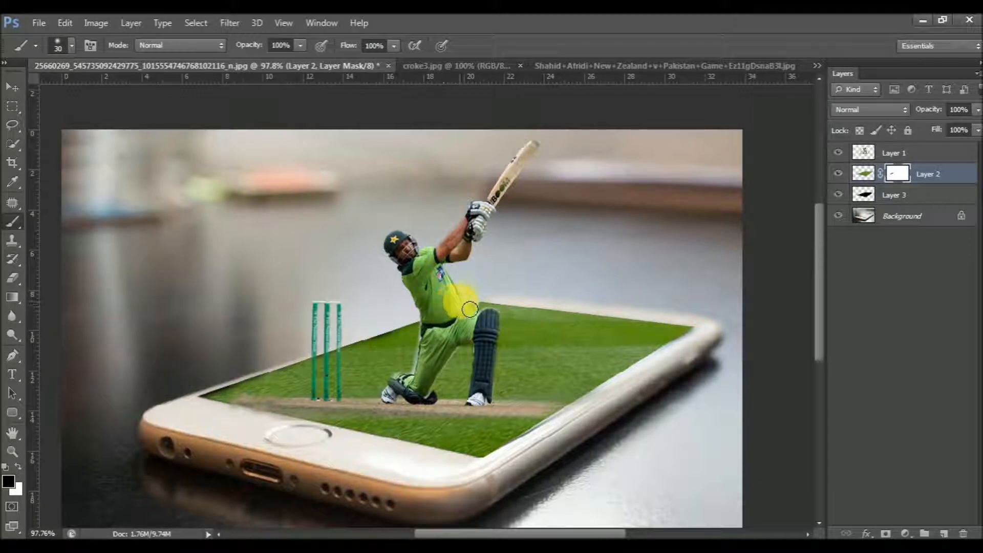
{"action": "left_click_drag", "start_coordinate": [498, 302], "coordinate": [433, 314]}
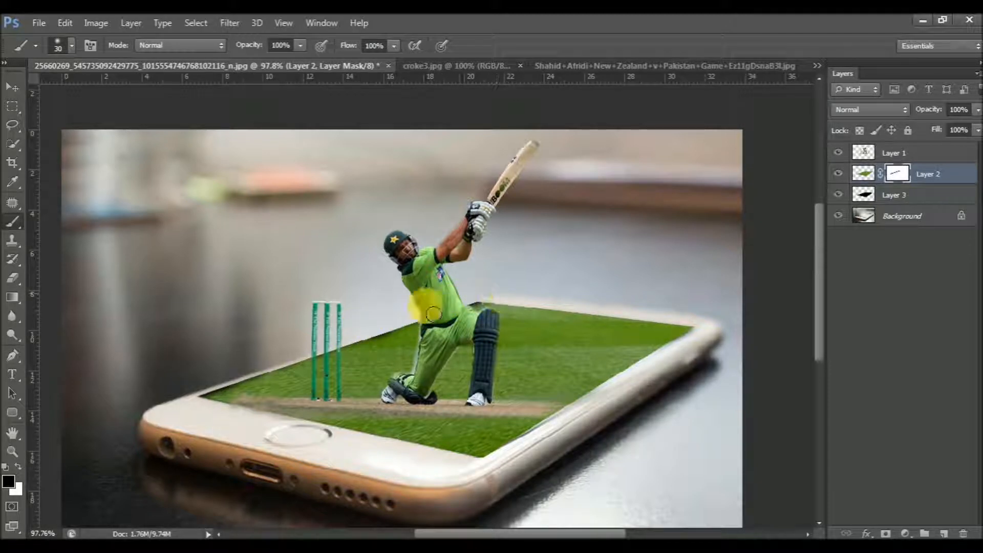
{"action": "mouse_move", "coordinate": [364, 343]}
{"action": "left_mouse_down"}
{"action": "mouse_move", "coordinate": [256, 378]}
{"action": "mouse_move", "coordinate": [179, 387]}
{"action": "left_mouse_up"}
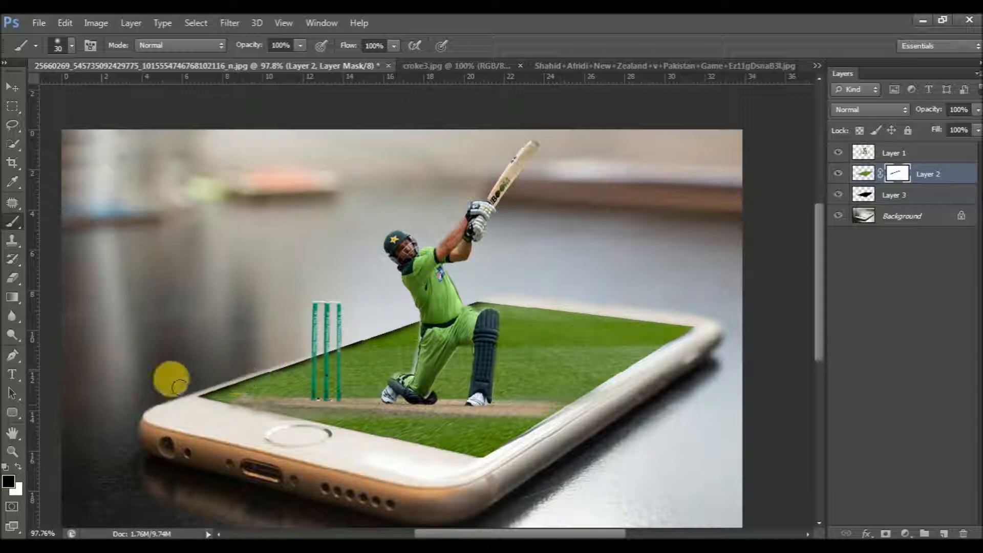
{"action": "key", "text": "ctrl+z"}
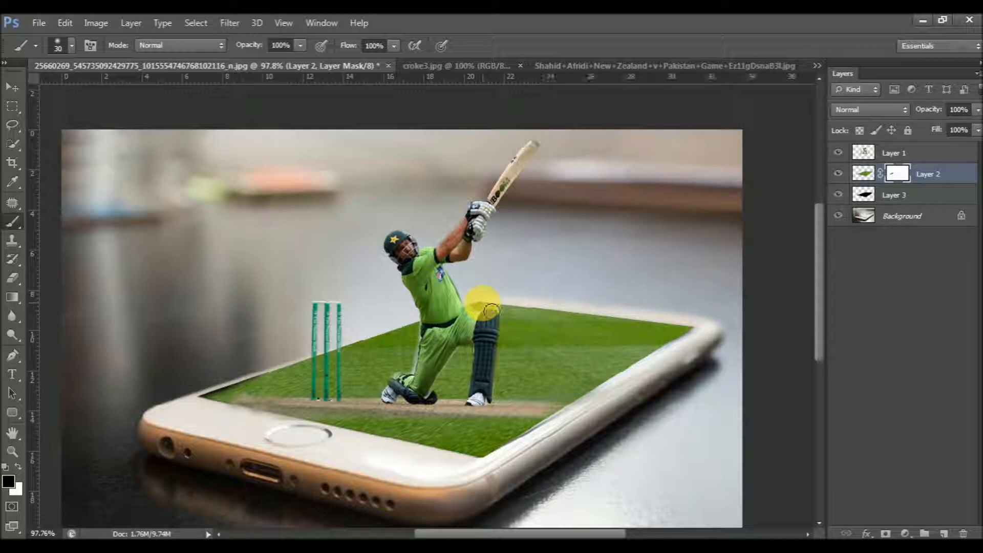
Step: Deepen the shadows of the cricketer on Layer 1 with a Levels adjustment
{"action": "left_click", "coordinate": [871, 154]}
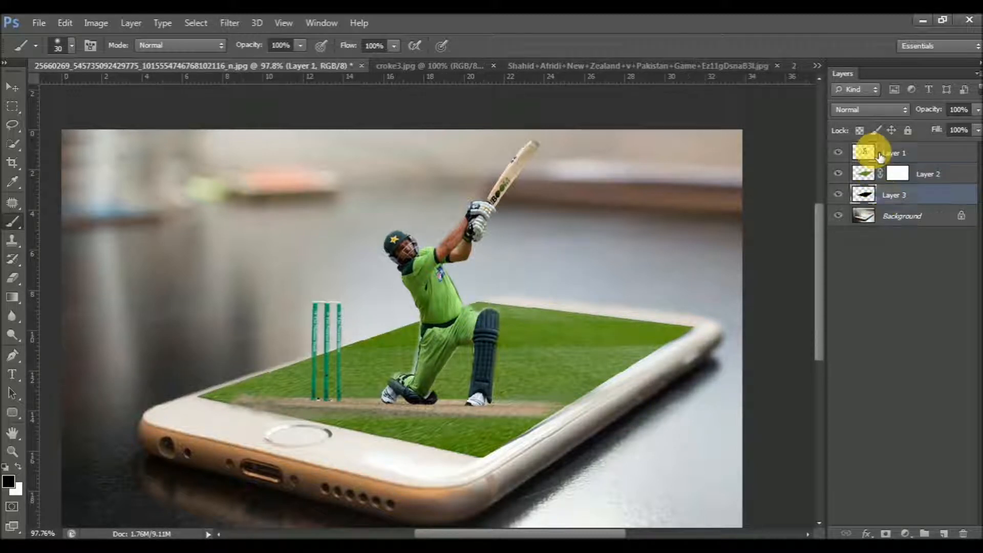
{"action": "key", "text": "ctrl+l"}
{"action": "left_click_drag", "start_coordinate": [697, 267], "coordinate": [717, 266]}
{"action": "key", "text": "Return"}
Step: Adjust Layer 1's overall and colour channel curves with Curves, mapping Blue input 124 to output 144
{"action": "key", "text": "ctrl+m"}
{"action": "left_click_drag", "start_coordinate": [784, 212], "coordinate": [768, 82]}
{"action": "left_click_drag", "start_coordinate": [815, 181], "coordinate": [816, 186]}
{"action": "left_click", "coordinate": [753, 80]}
{"action": "left_click", "coordinate": [751, 111]}
{"action": "left_click", "coordinate": [753, 81]}
{"action": "left_click", "coordinate": [737, 119]}
{"action": "mouse_move", "coordinate": [806, 190]}
{"action": "left_mouse_down"}
{"action": "mouse_move", "coordinate": [812, 169]}
{"action": "mouse_move", "coordinate": [820, 187]}
{"action": "mouse_move", "coordinate": [807, 193]}
{"action": "mouse_move", "coordinate": [817, 191]}
{"action": "mouse_move", "coordinate": [805, 165]}
{"action": "mouse_move", "coordinate": [816, 176]}
{"action": "mouse_move", "coordinate": [809, 180]}
{"action": "left_mouse_up"}
{"action": "left_click", "coordinate": [775, 81]}
{"action": "left_click", "coordinate": [743, 127]}
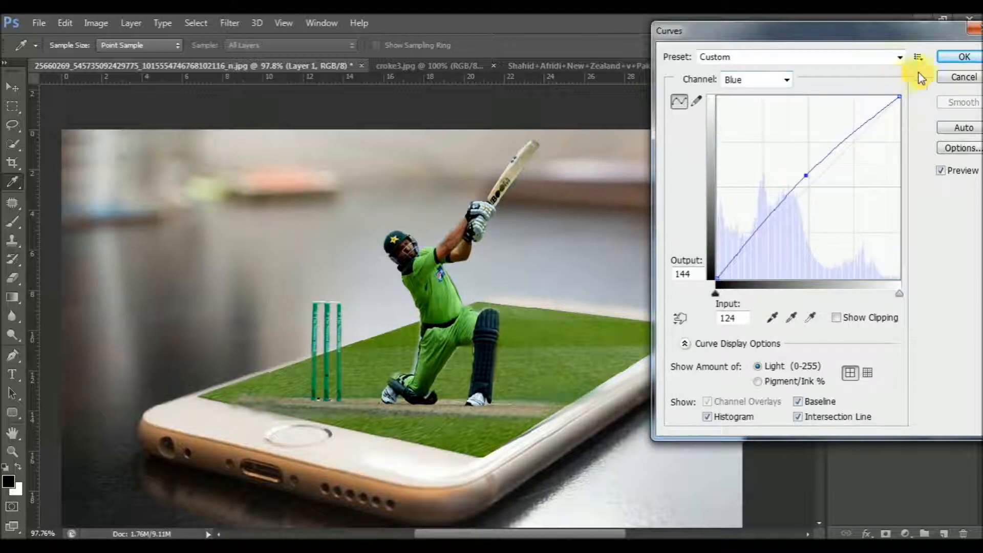
{"action": "left_click", "coordinate": [954, 59]}
Step: Shift the cricketer layer's hue to +18 with Hue/Saturation
{"action": "key", "text": "ctrl+u"}
{"action": "left_click_drag", "start_coordinate": [820, 208], "coordinate": [838, 214]}
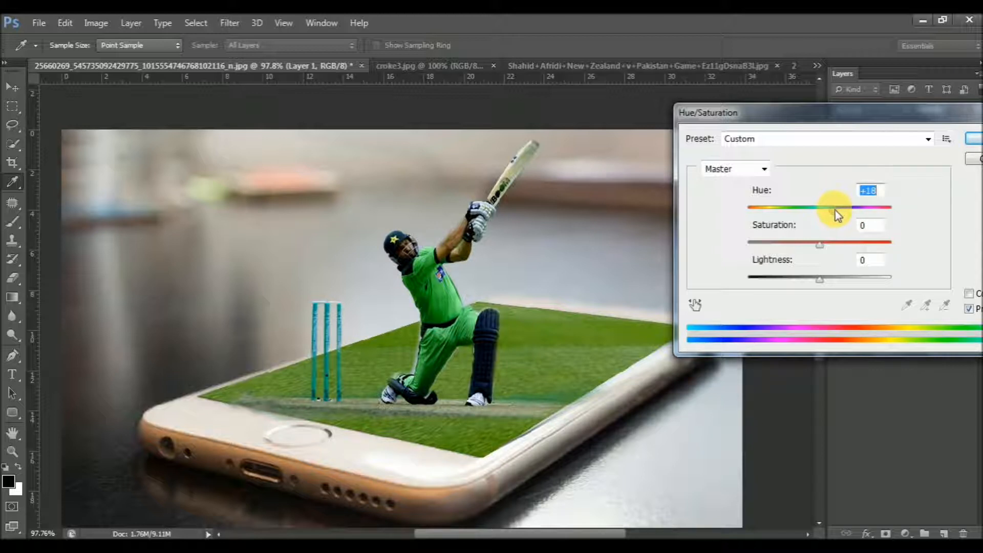
{"action": "key", "text": "Tab"}
{"action": "key", "text": "Return"}
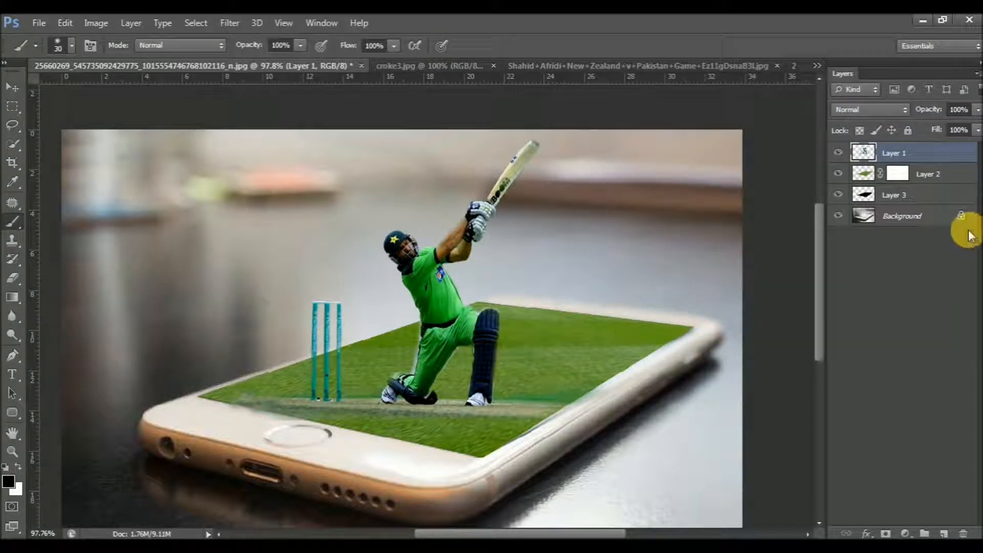
Step: Apply Levels to the grass on Layer 2, setting the shadow input to 23 and brightening the midtones
{"action": "left_click", "coordinate": [863, 173]}
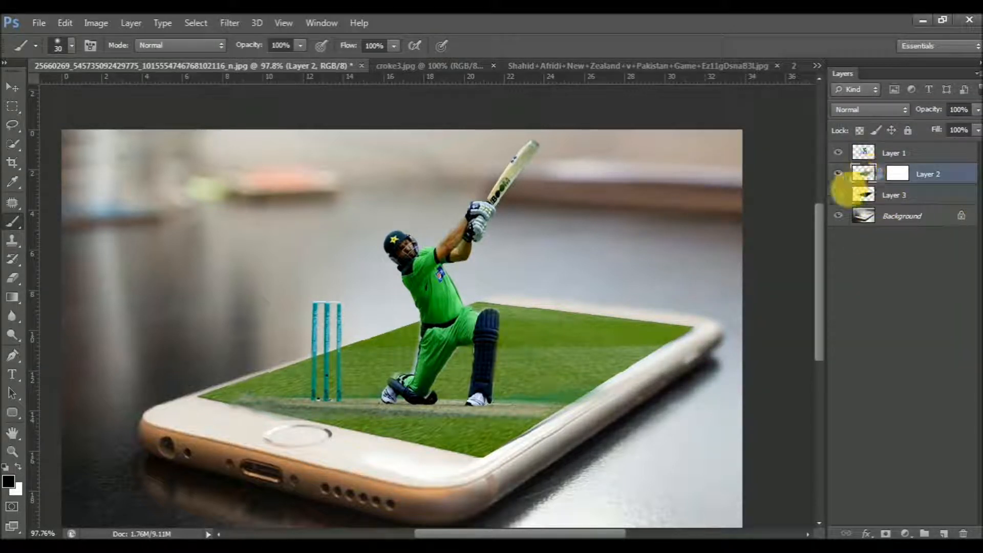
{"action": "key", "text": "i"}
{"action": "key", "text": "ctrl+l"}
{"action": "left_click_drag", "start_coordinate": [697, 268], "coordinate": [713, 268]}
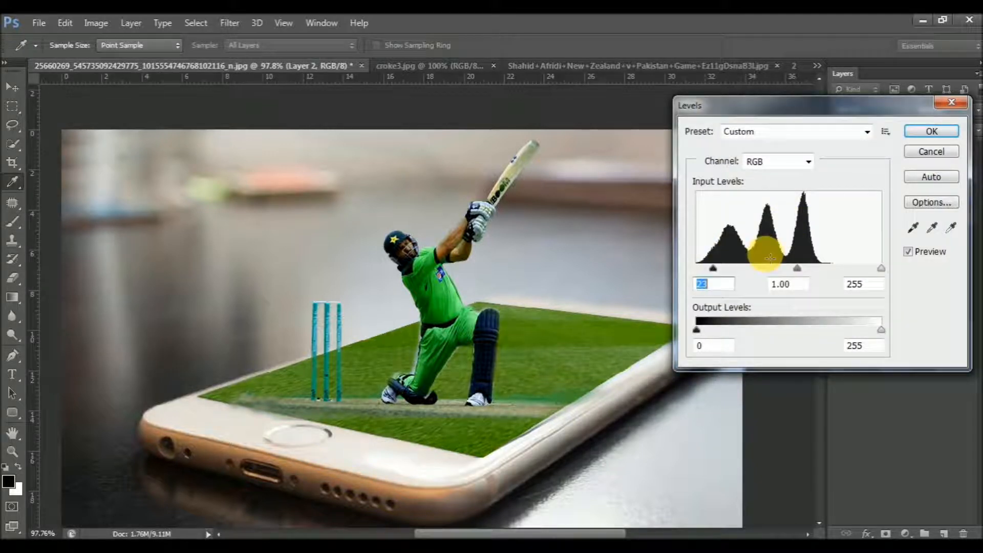
{"action": "left_click_drag", "start_coordinate": [796, 266], "coordinate": [787, 267]}
{"action": "key", "text": "Return"}
{"action": "key", "text": "b"}
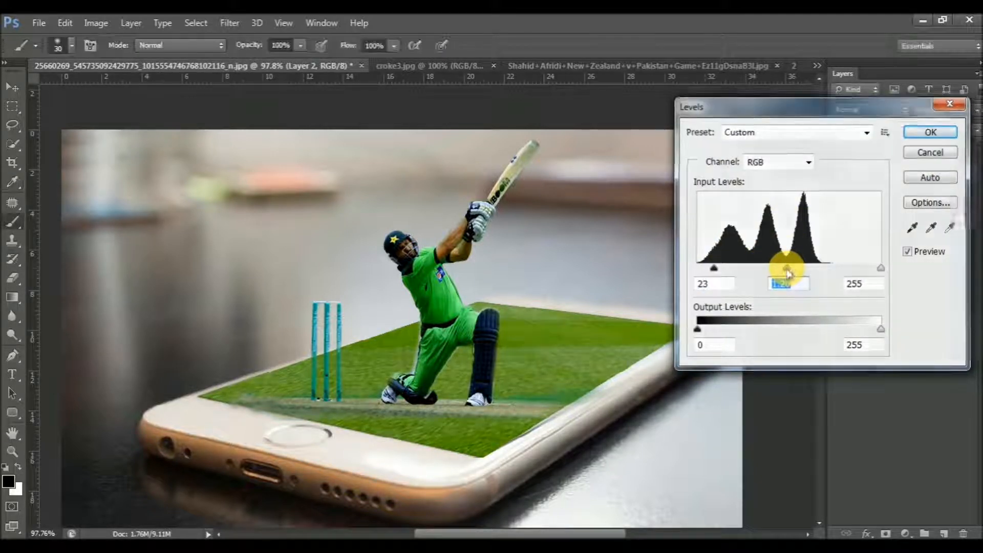
Step: Darken the Background layer's shadows with Levels, setting the shadow input to 32
{"action": "left_click", "coordinate": [893, 219]}
{"action": "key", "text": "ctrl+l"}
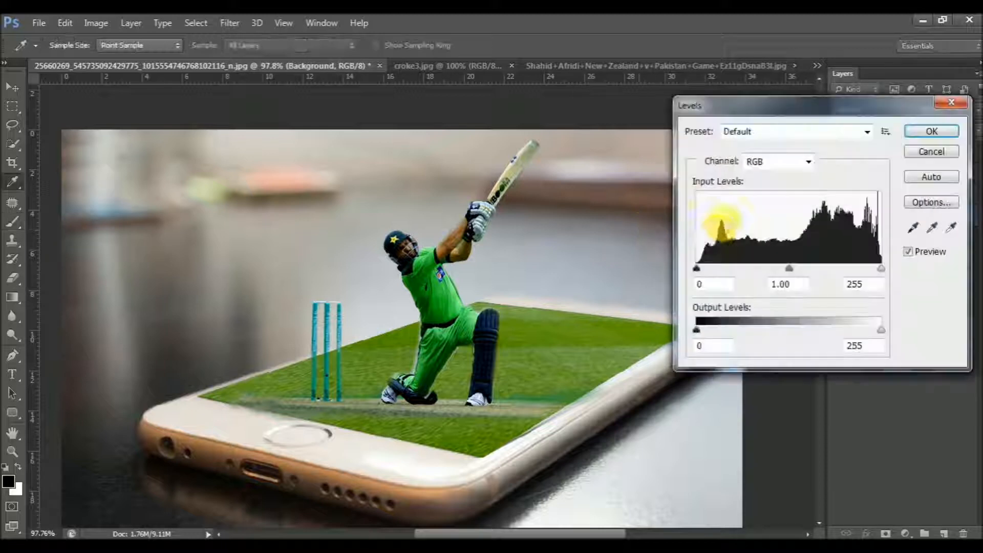
{"action": "left_click_drag", "start_coordinate": [698, 268], "coordinate": [725, 270]}
{"action": "key", "text": "Return"}
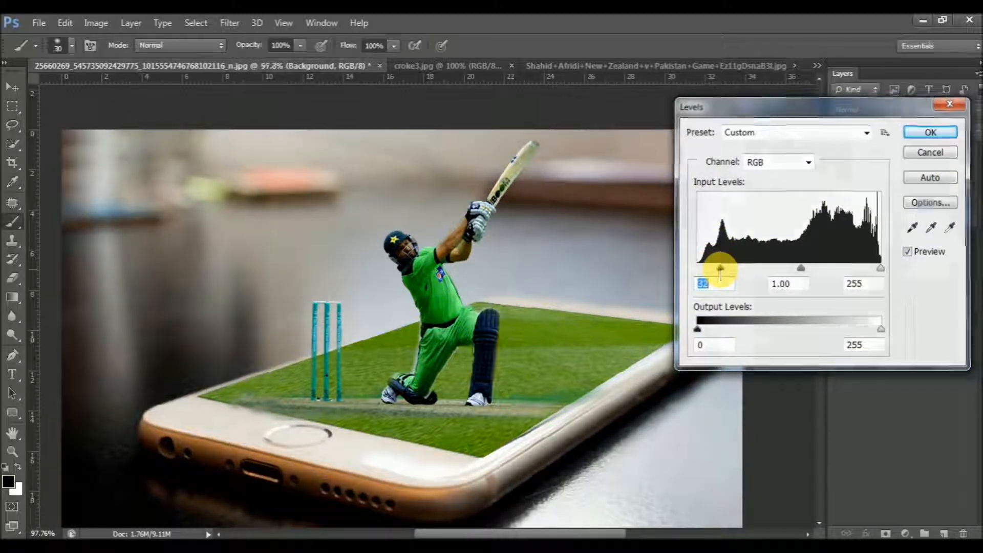
Step: Adjust the Background layer's colour with Curves, reshaping the RGB curve and mapping Green input 122 to output 144
{"action": "key", "text": "ctrl+minus"}
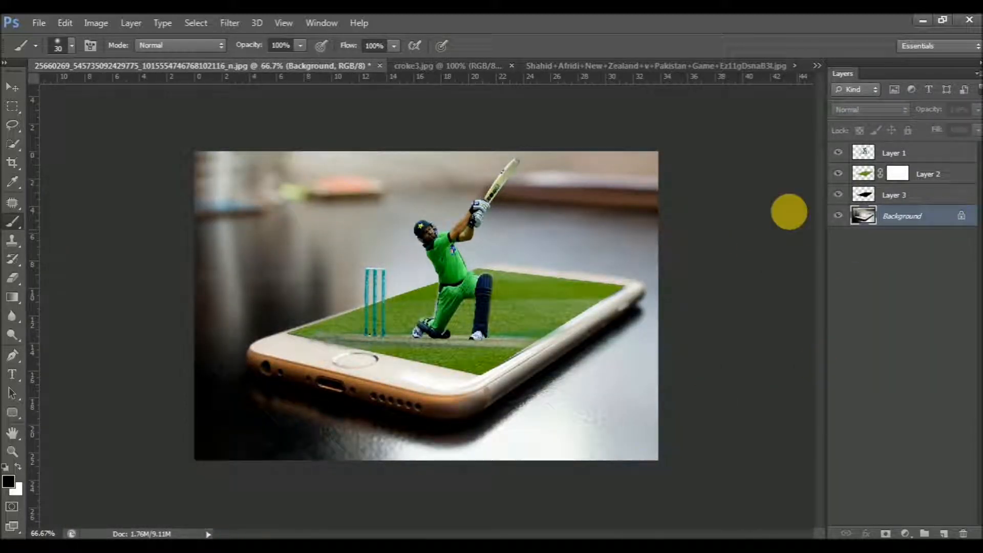
{"action": "key", "text": "ctrl+m"}
{"action": "left_click_drag", "start_coordinate": [797, 201], "coordinate": [808, 167]}
{"action": "left_click", "coordinate": [746, 81]}
{"action": "left_click", "coordinate": [742, 131]}
{"action": "left_click", "coordinate": [755, 80]}
{"action": "left_click", "coordinate": [745, 122]}
{"action": "left_click_drag", "start_coordinate": [815, 187], "coordinate": [810, 182]}
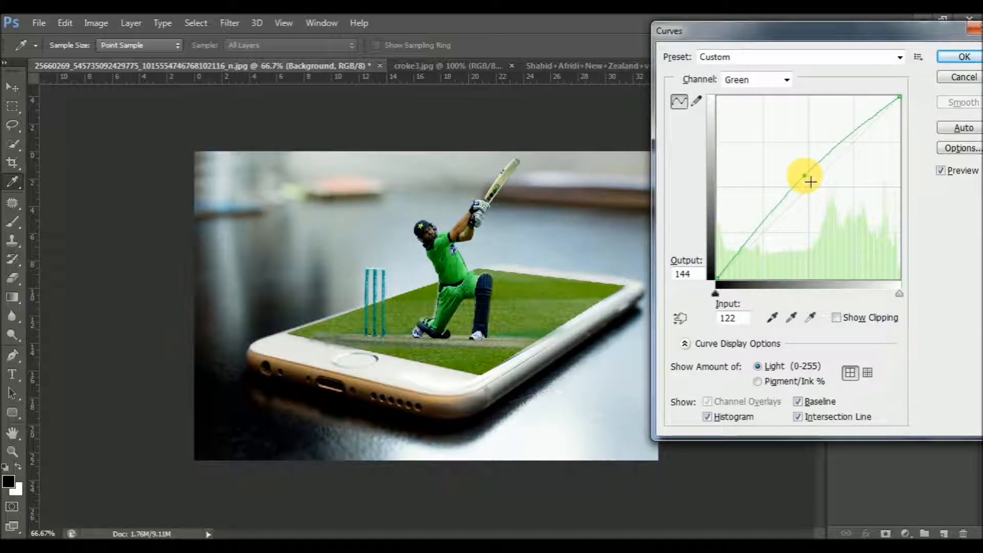
{"action": "key", "text": "Return"}
{"action": "key", "text": "z"}
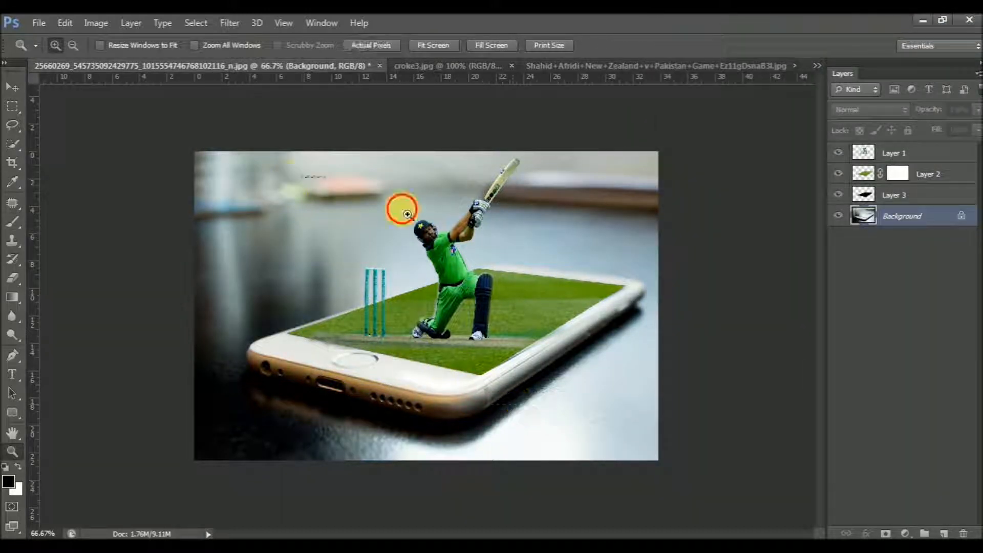
{"action": "left_click", "coordinate": [407, 214]}
{"action": "key", "text": "v"}
{"action": "left_click_drag", "start_coordinate": [450, 213], "coordinate": [539, 307]}
{"action": "key", "text": "ctrl+minus"}
{"action": "key", "text": "ctrl+0"}
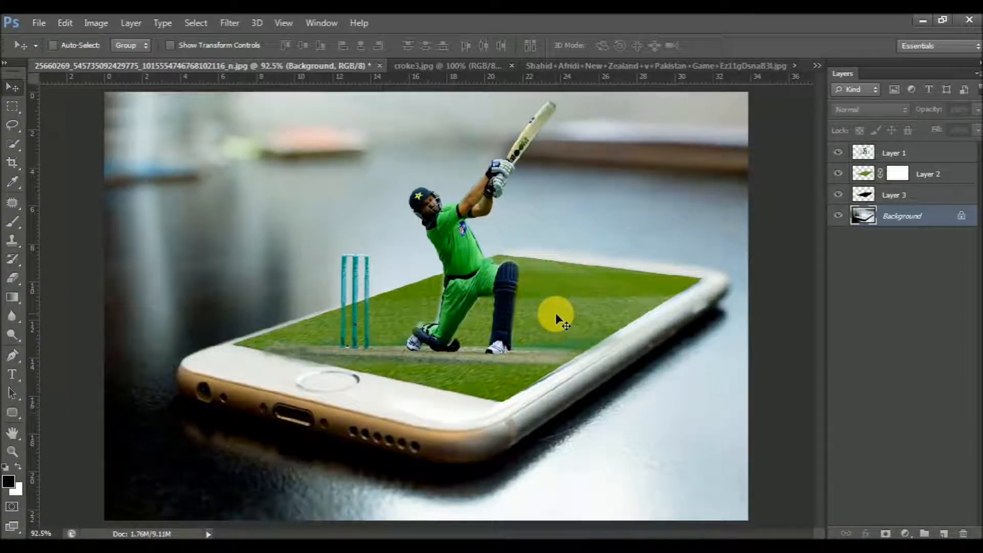
Step: Soften the grass's far edge on Layer 2 with the Blur tool at size 80 and 50% strength
{"action": "left_click", "coordinate": [330, 462]}
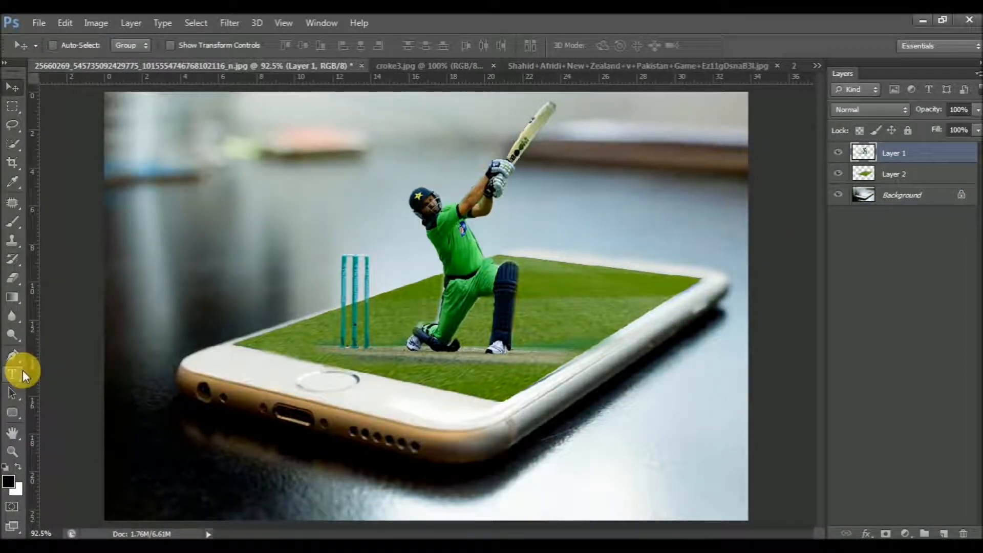
{"action": "left_click", "coordinate": [13, 316]}
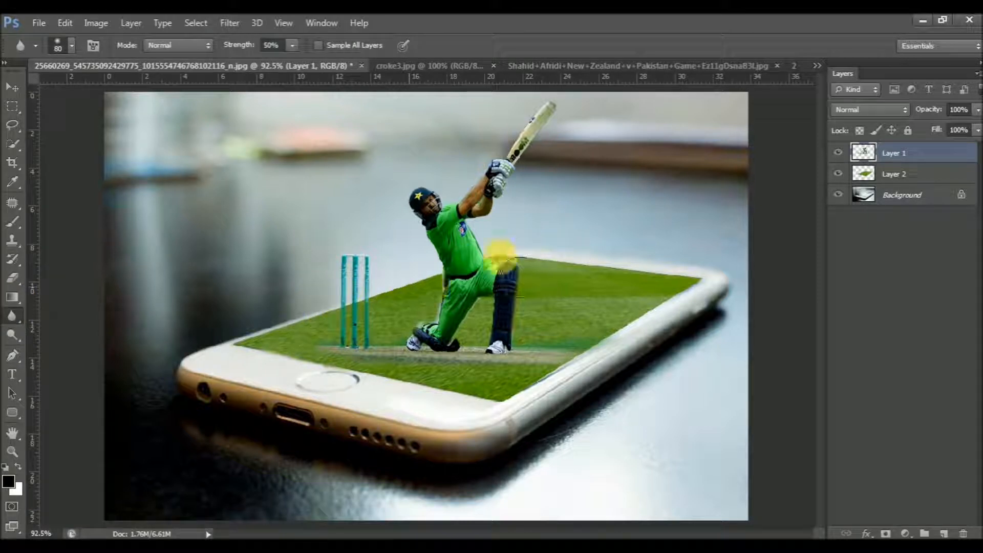
{"action": "left_click", "coordinate": [909, 174]}
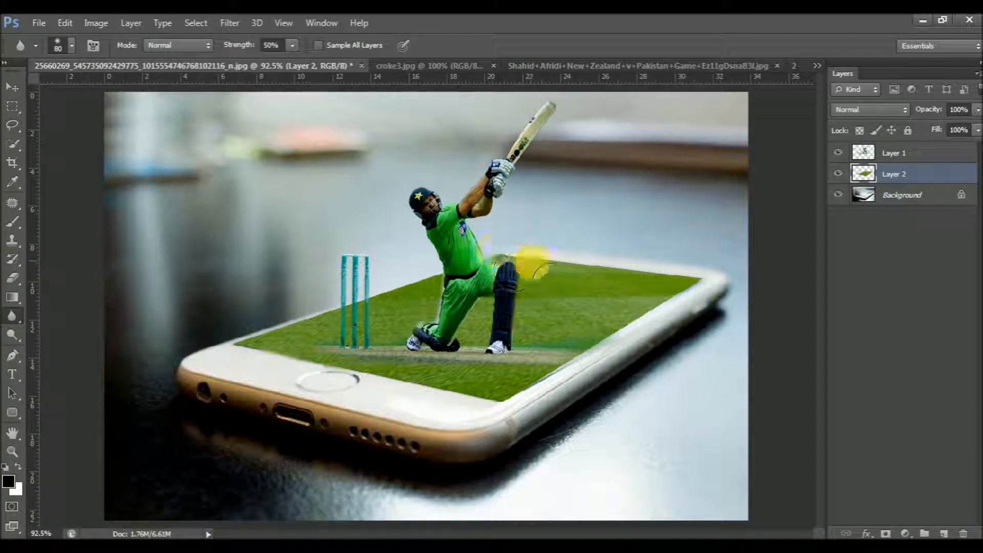